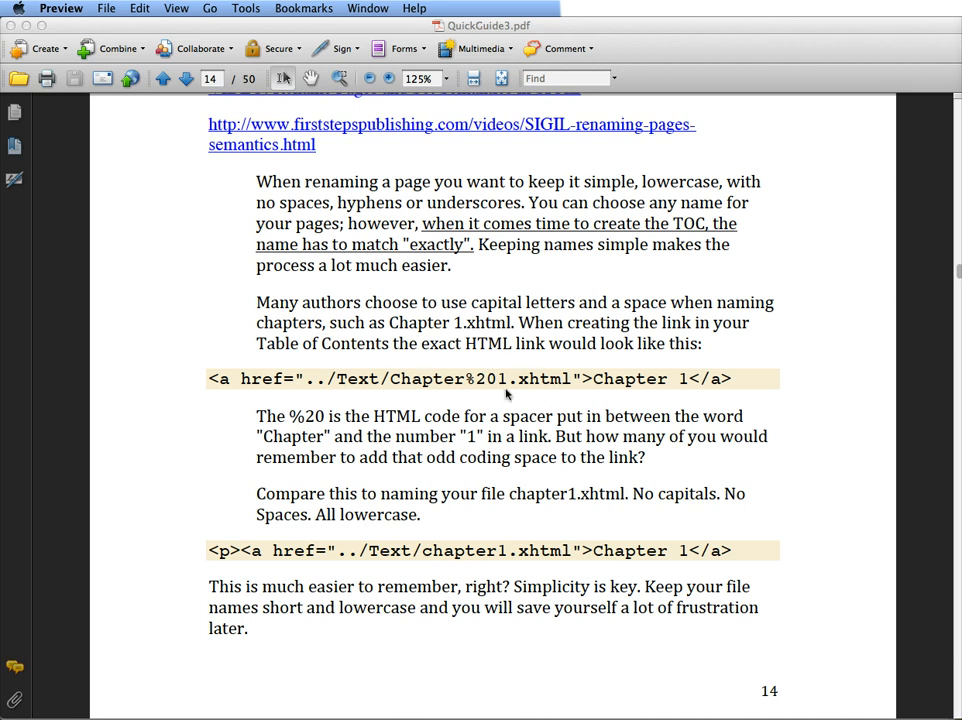
Minimize the QuickGuide3.pdf window, switch to Sigil and show author.xhtml in Book View.
left_click(57, 24)
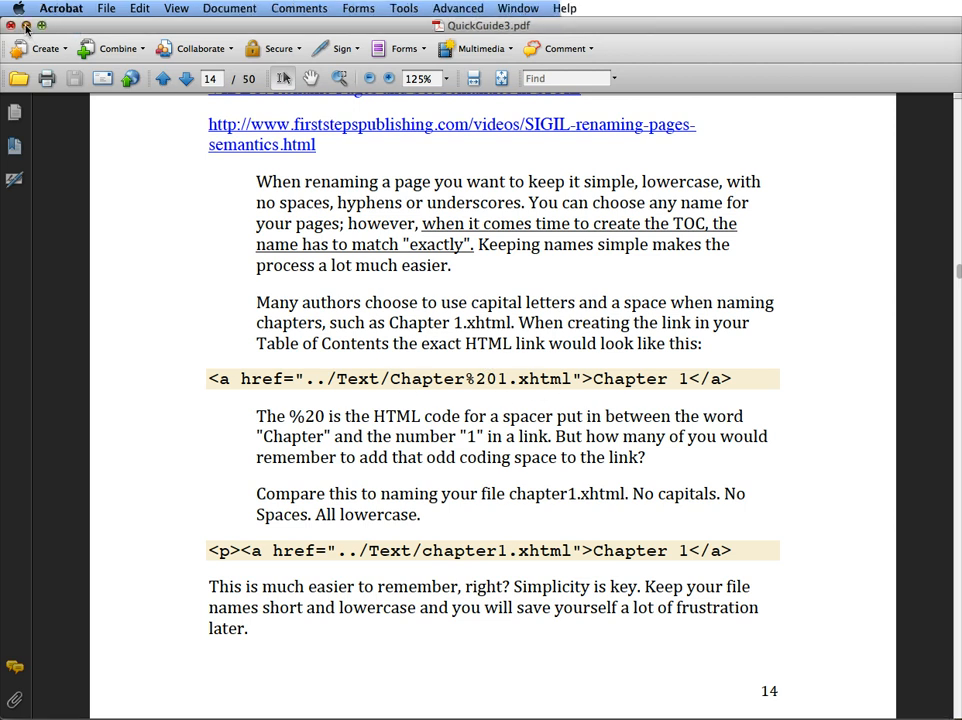
left_click(26, 26)
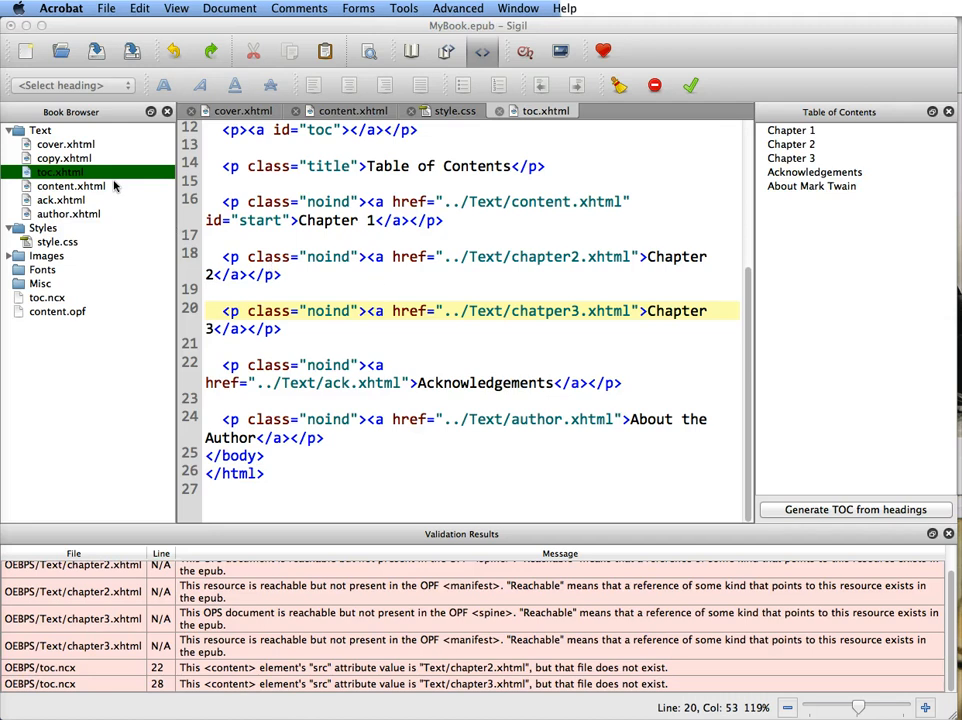
double_click(50, 214)
left_click(405, 51)
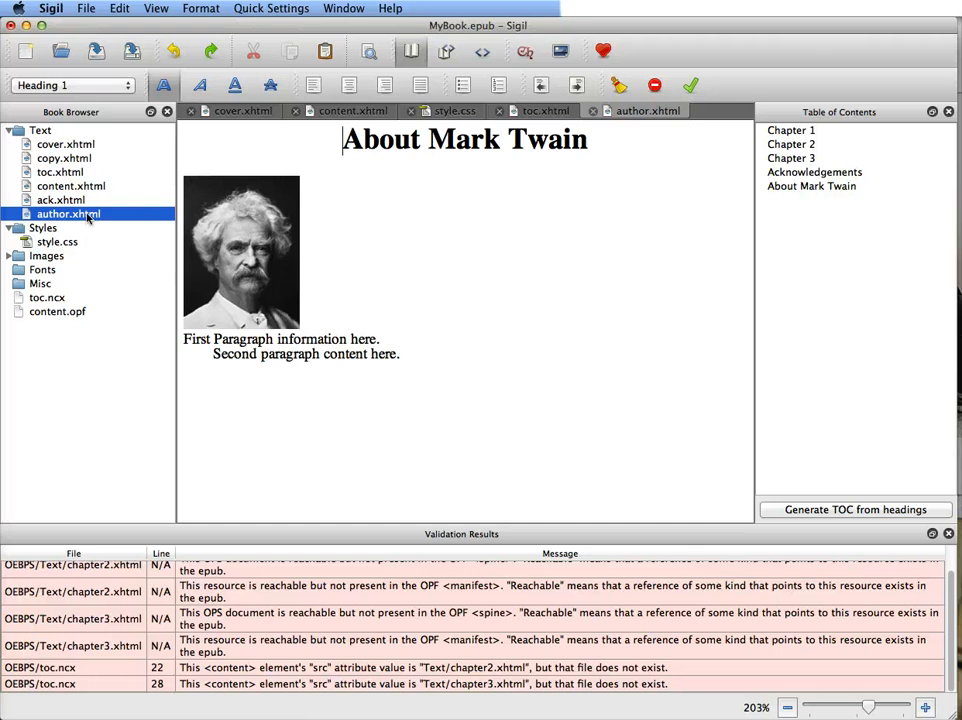
Rename the author.xhtml page to about.xhtml, keeping the name simple and lowercase.
right_click(89, 218)
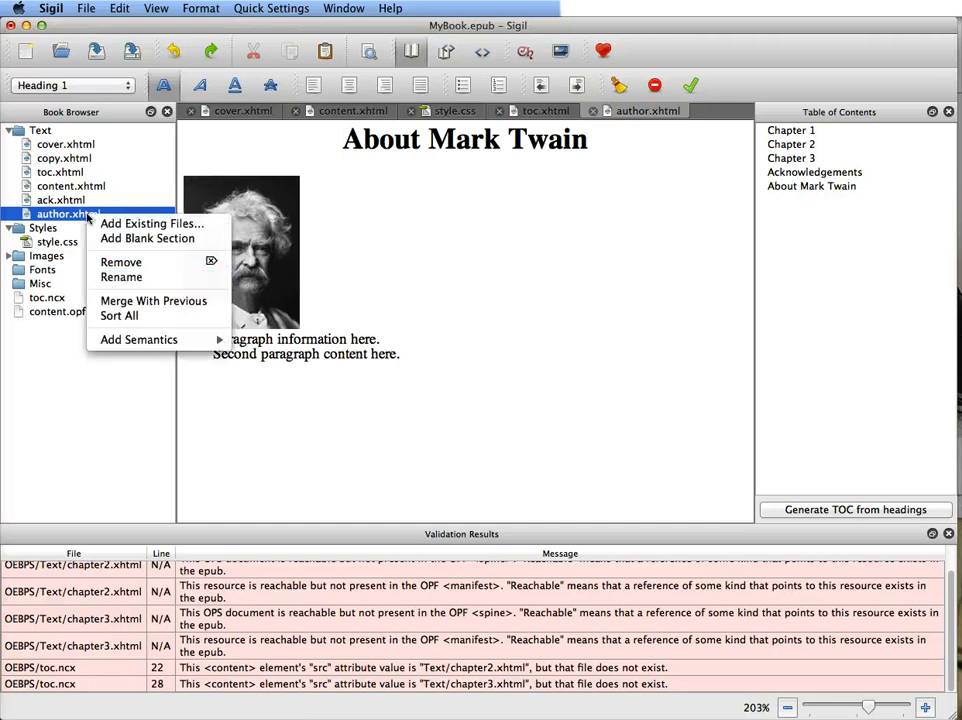
left_click(112, 279)
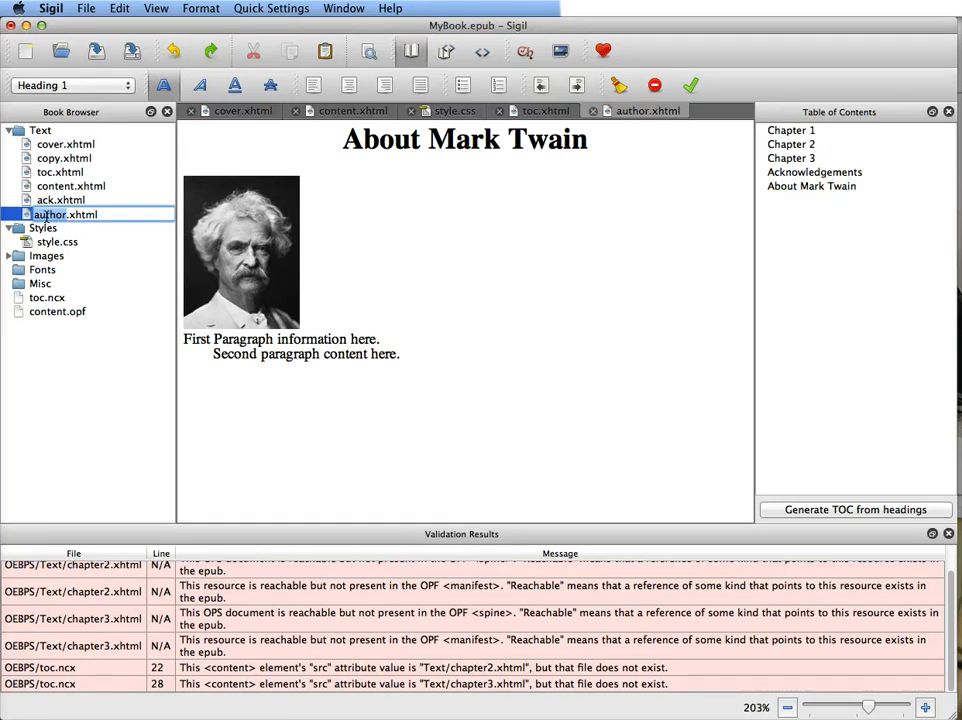
type("about")
key("Return")
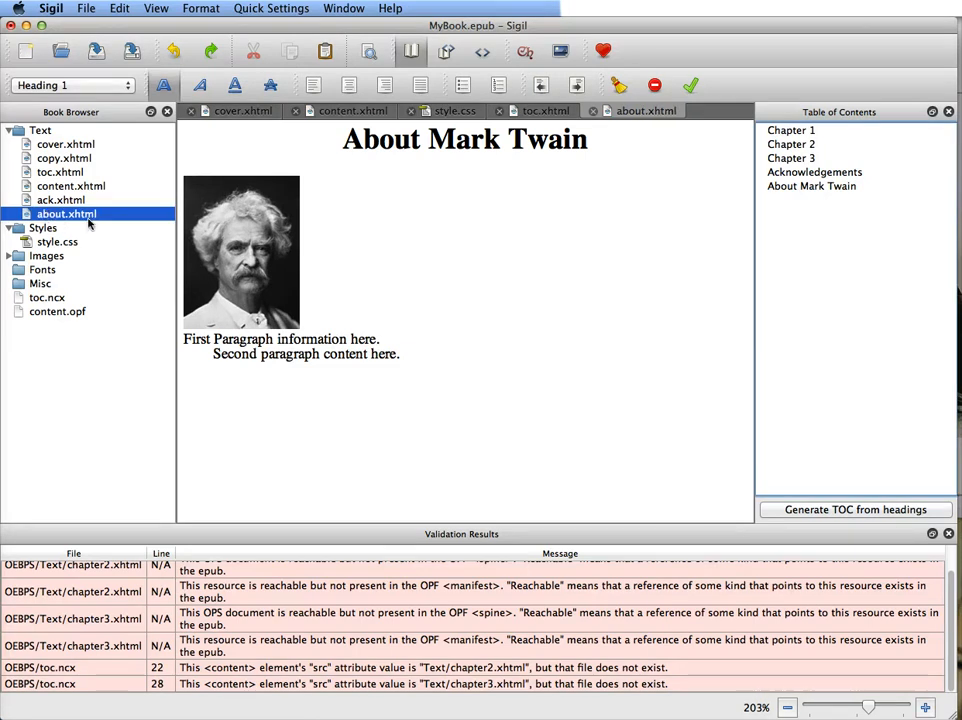
Check which semantic type is assigned to cover.xhtml, leaving it as it is.
left_click(82, 145)
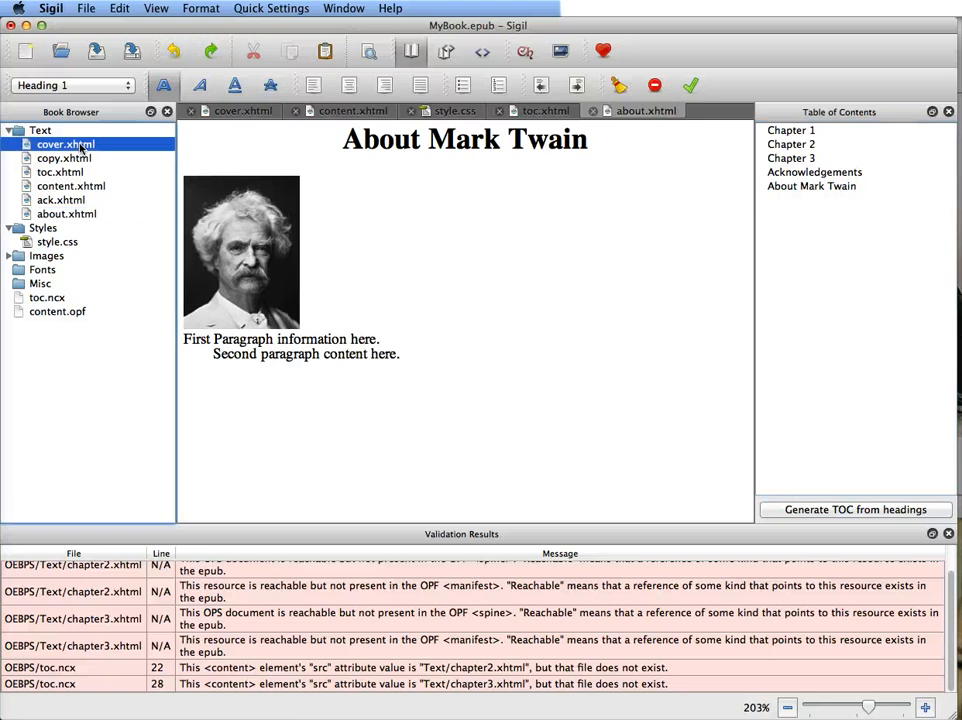
right_click(82, 146)
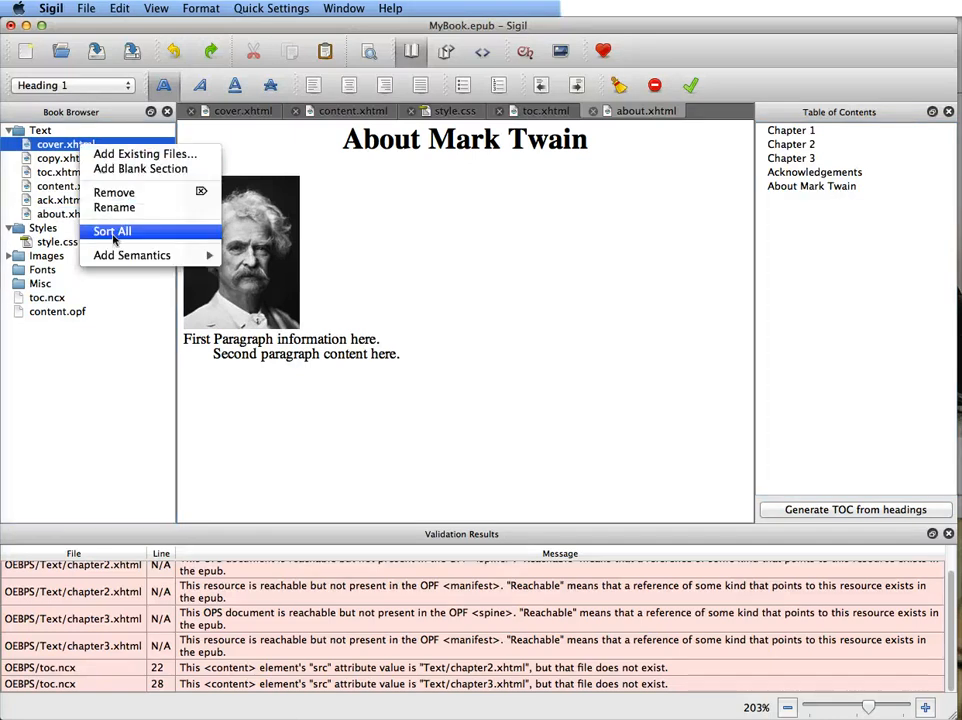
mouse_move(116, 258)
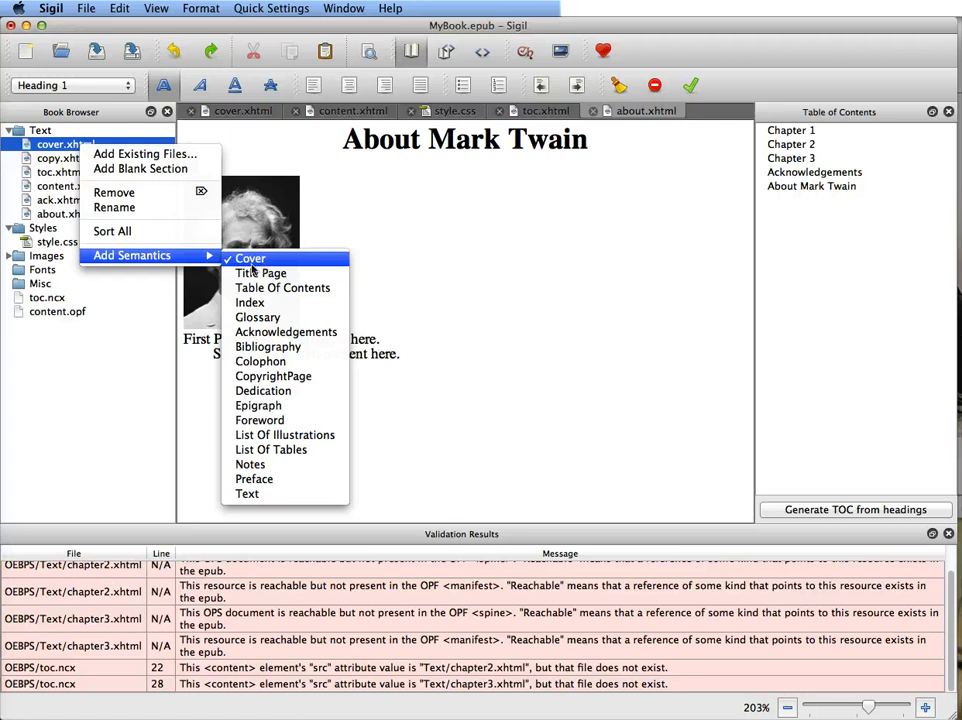
left_click(127, 406)
Assign the CopyrightPage semantic to copy.xhtml.
left_click(76, 160)
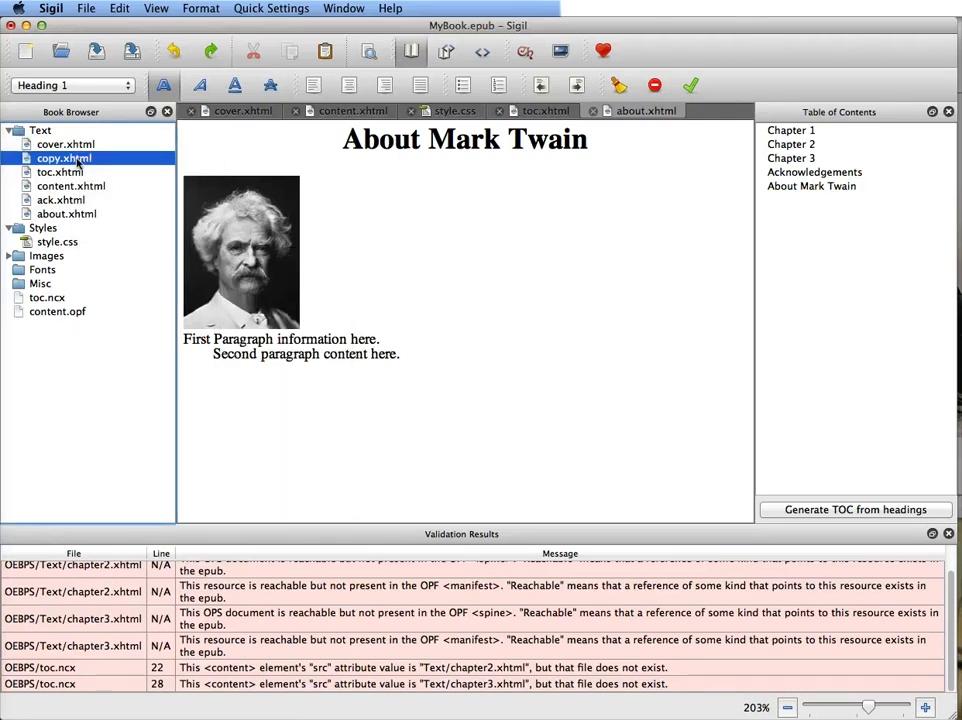
right_click(76, 160)
mouse_move(140, 292)
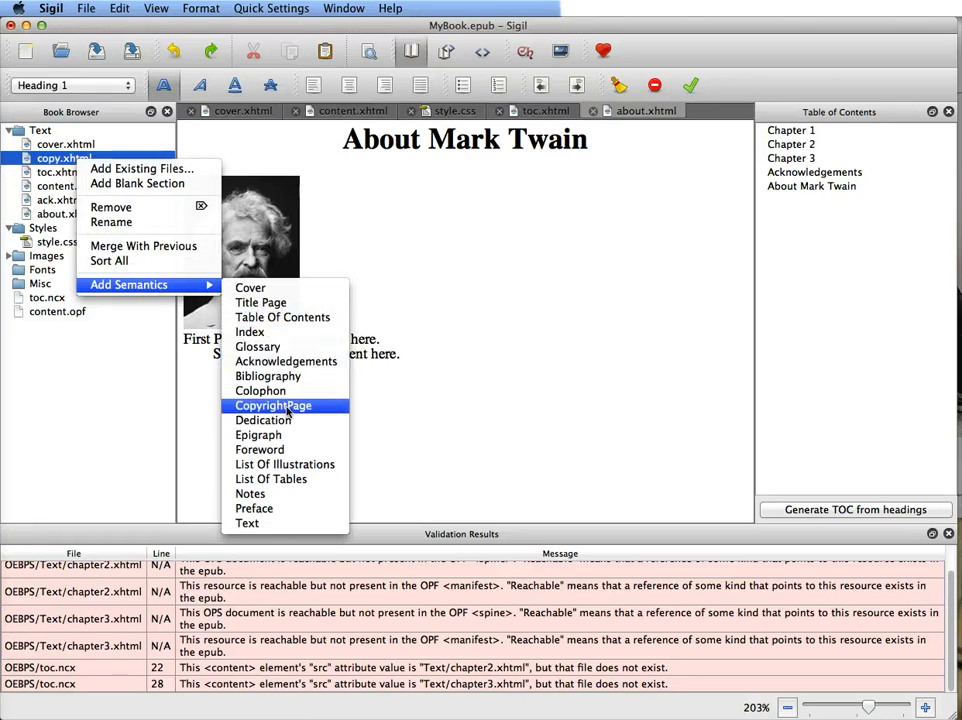
left_click(288, 407)
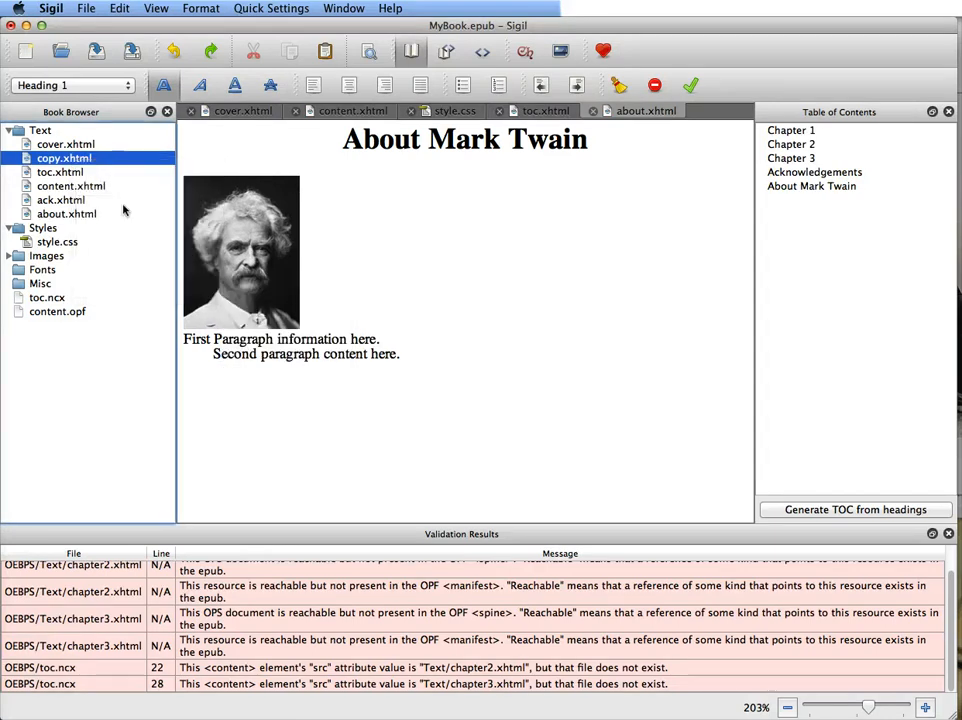
Check which semantic types are assigned to toc.xhtml and content.xhtml, without changing either.
right_click(68, 174)
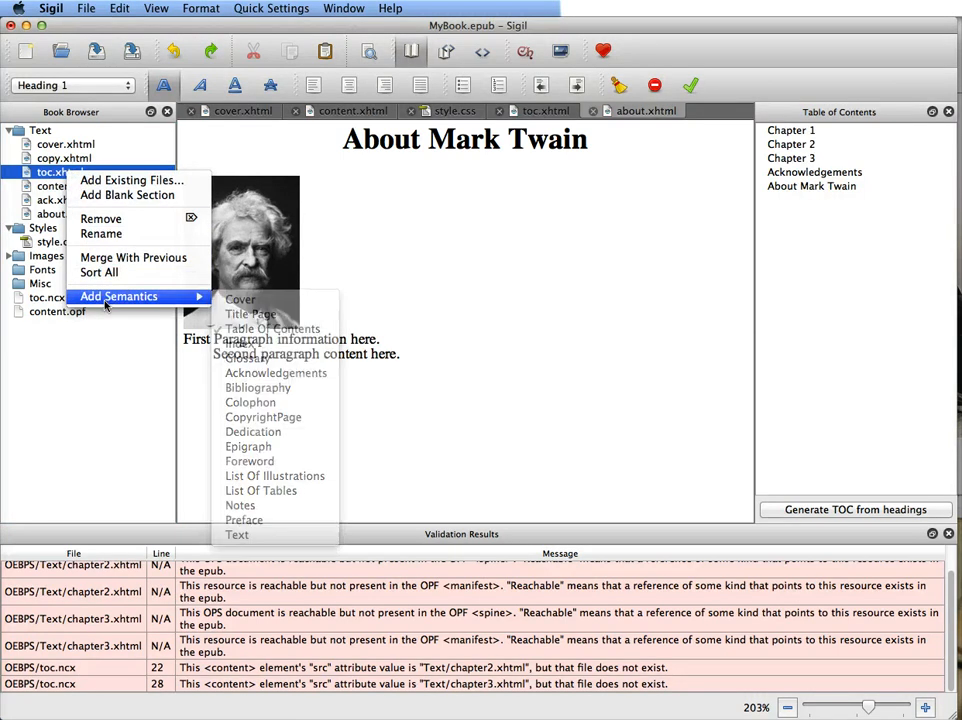
mouse_move(146, 296)
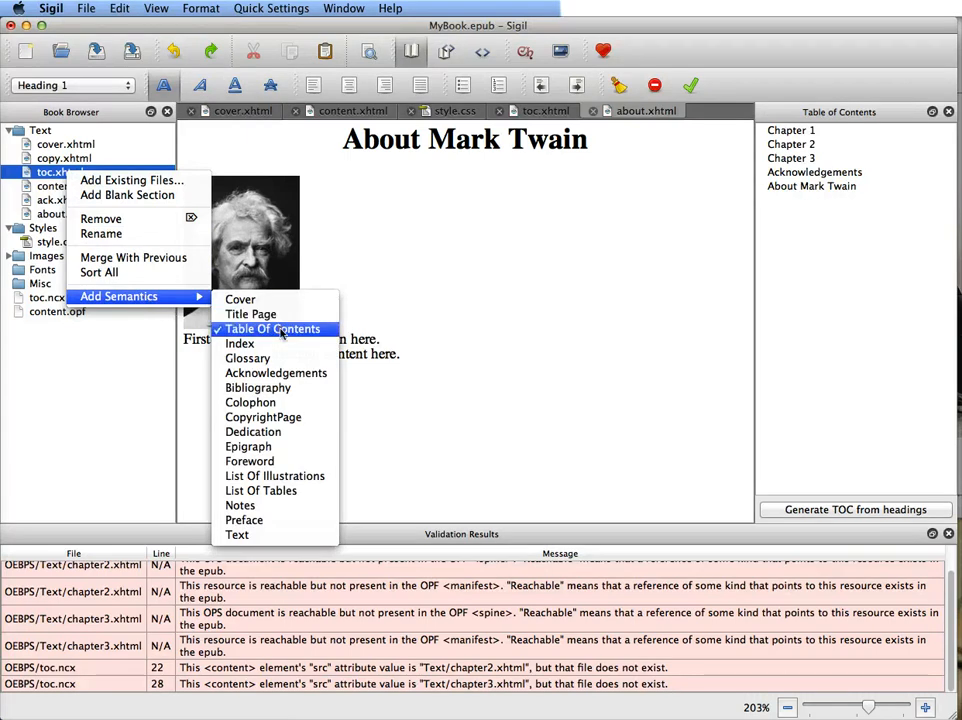
left_click(98, 401)
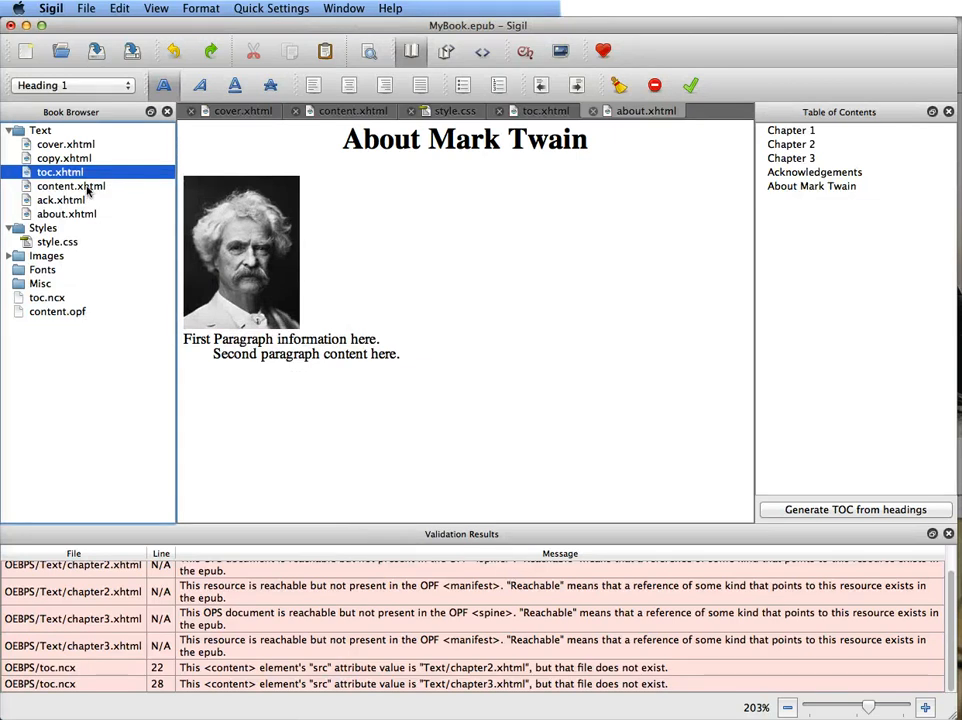
right_click(88, 189)
mouse_move(163, 316)
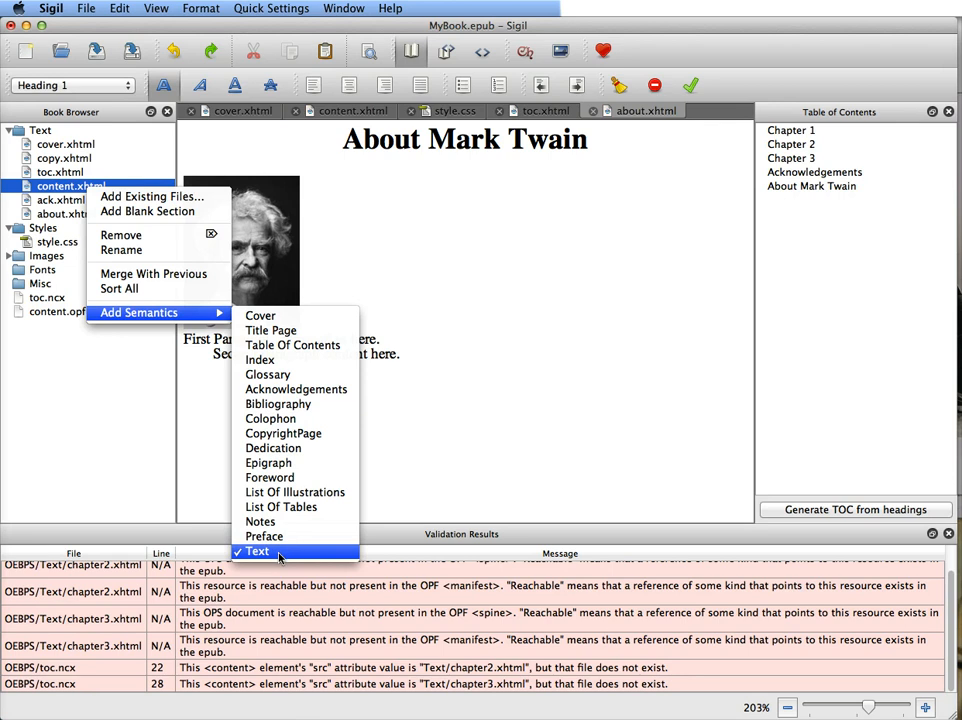
left_click(133, 451)
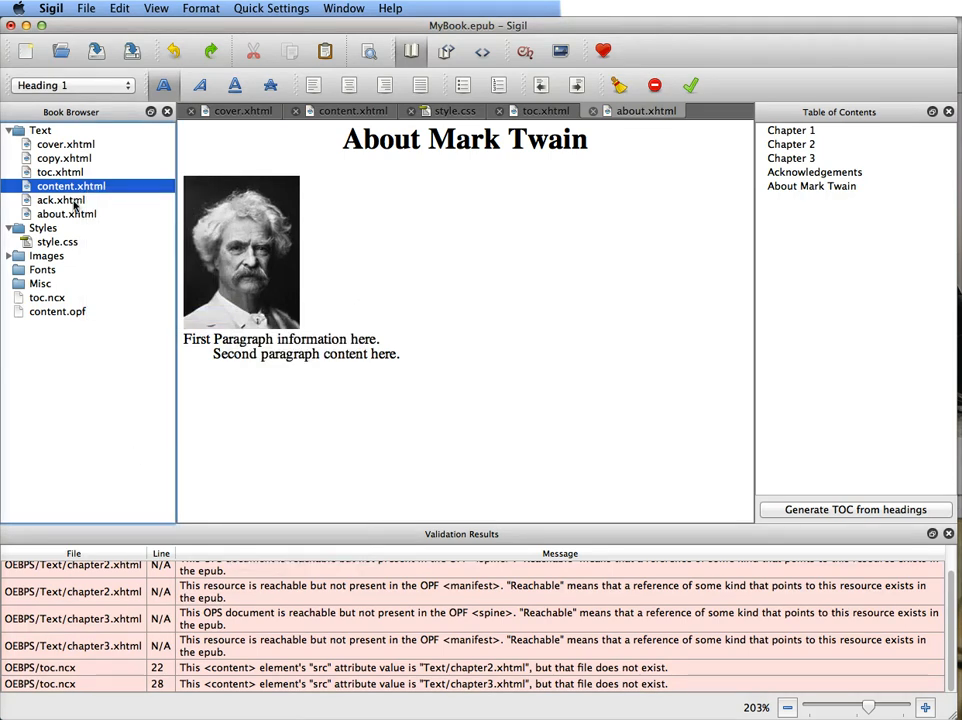
Assign the Acknowledgements semantic to ack.xhtml.
right_click(75, 204)
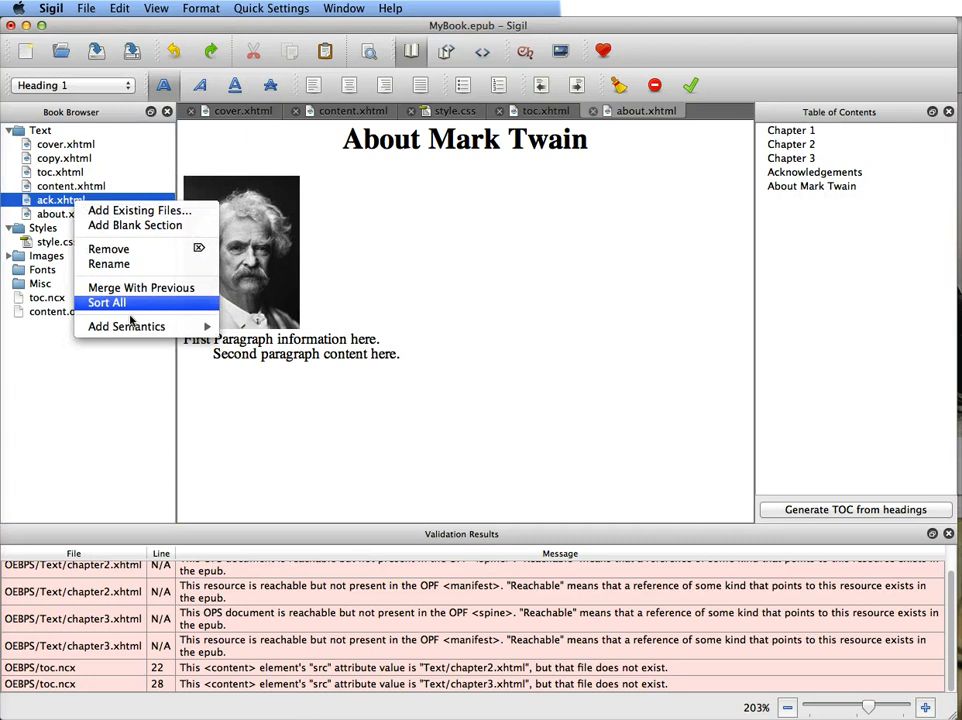
mouse_move(133, 333)
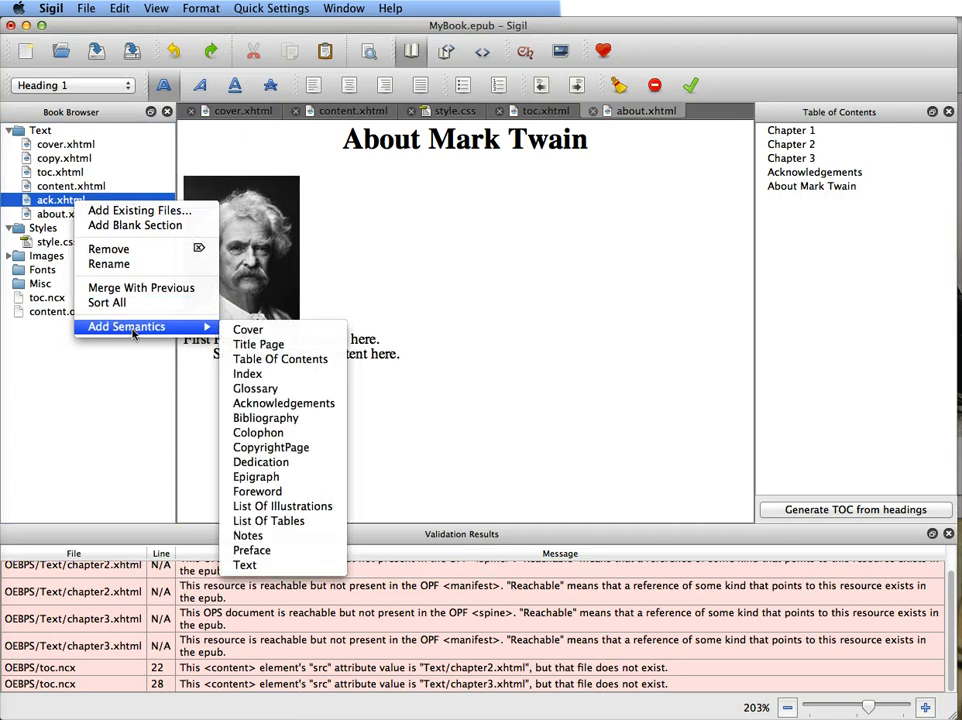
left_click(269, 404)
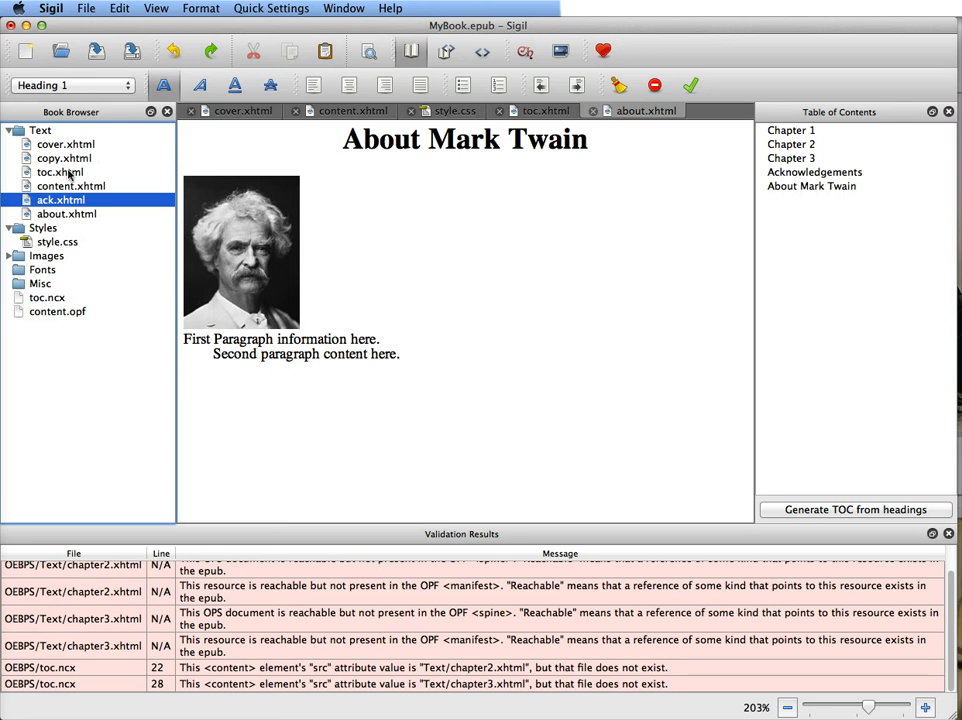
Look through the semantic types available for about.xhtml without assigning one.
left_click(58, 215)
right_click(70, 215)
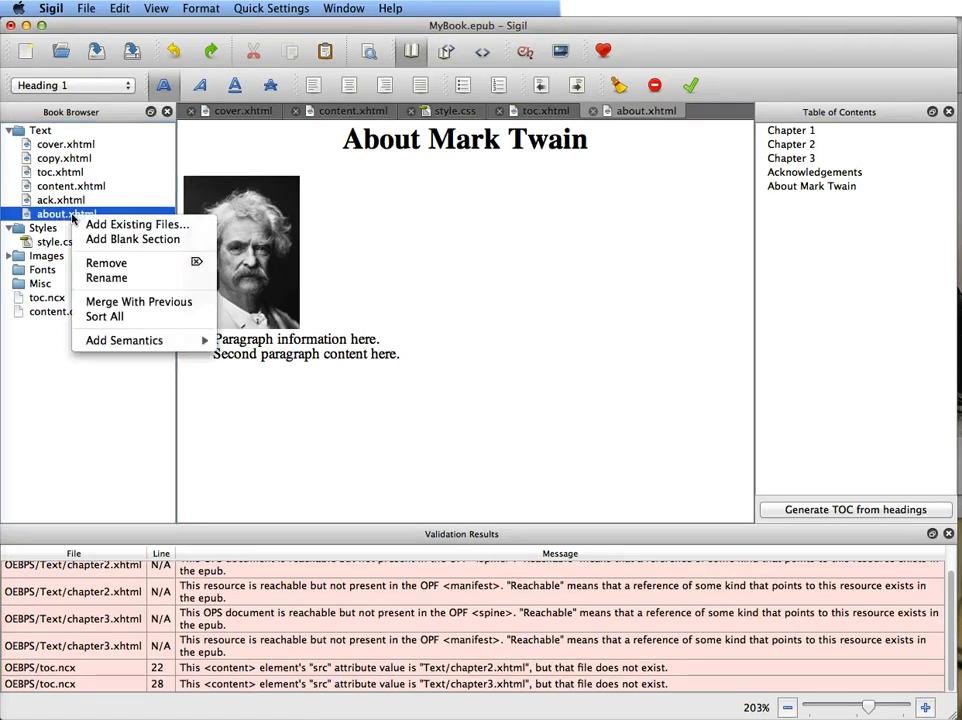
mouse_move(163, 340)
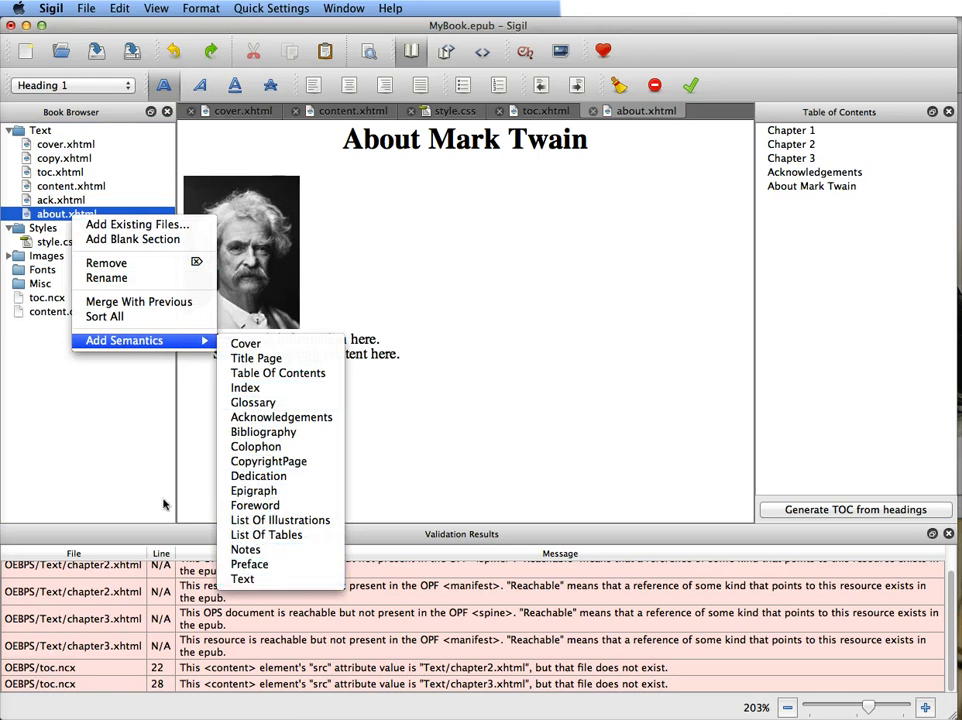
left_click(64, 407)
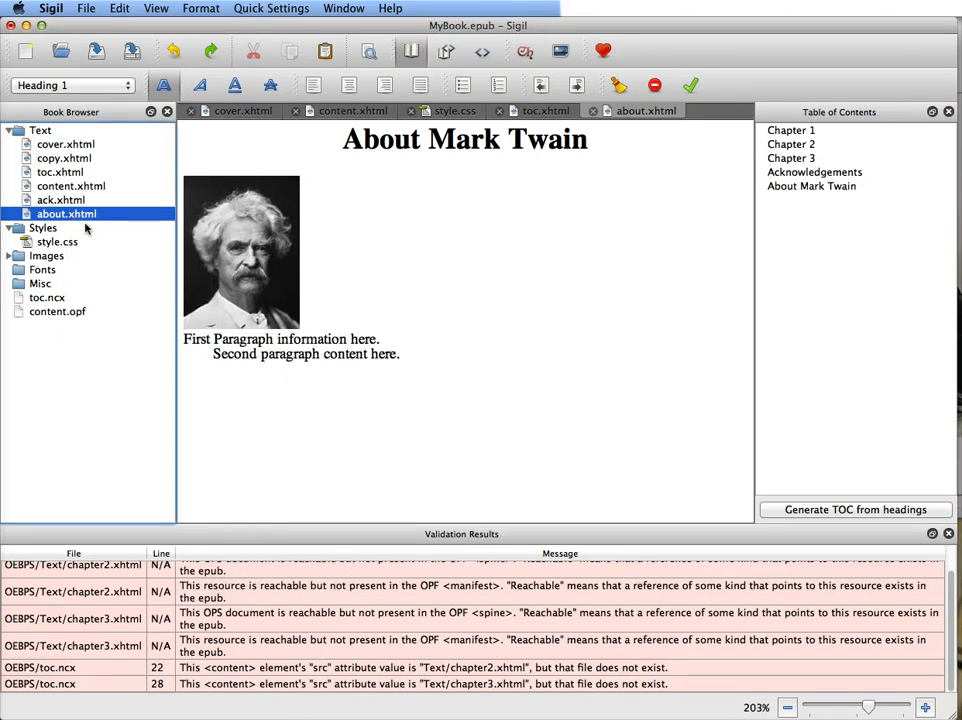
Review the chapter heading code in content.xhtml and the page links in the toc.xhtml table of contents.
double_click(73, 187)
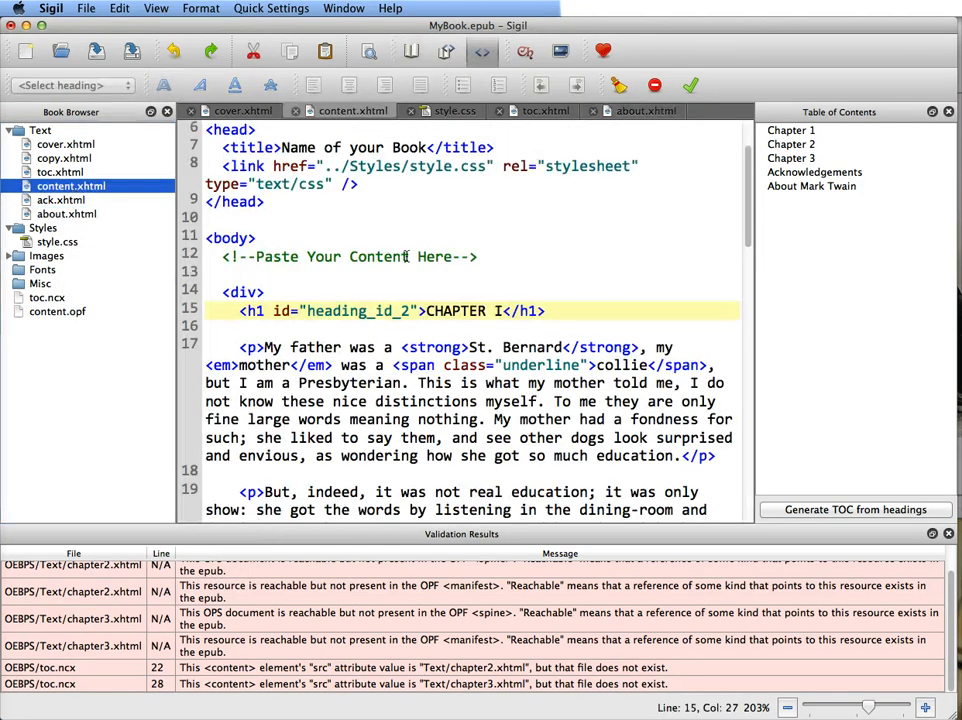
scroll(510, 311, "down", 3)
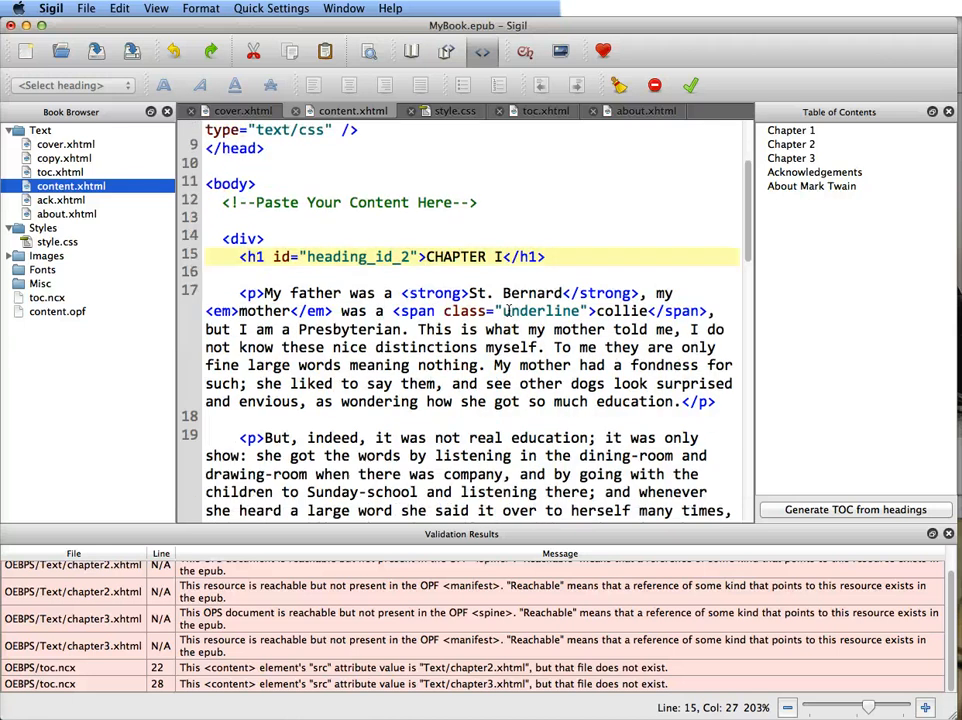
scroll(510, 311, "down", 10)
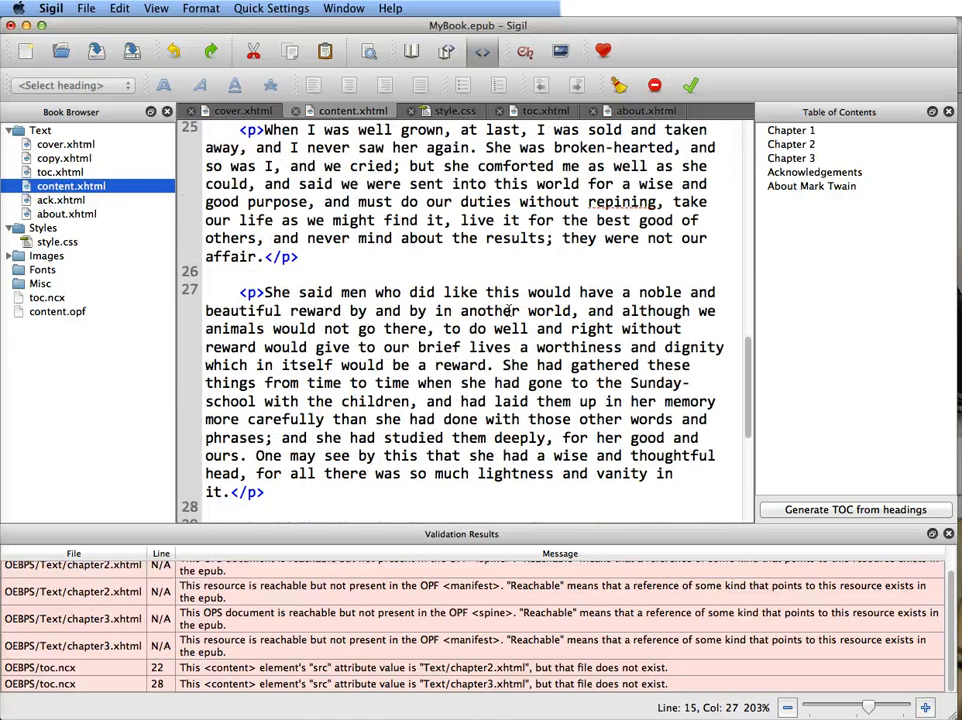
scroll(508, 312, "up", 10)
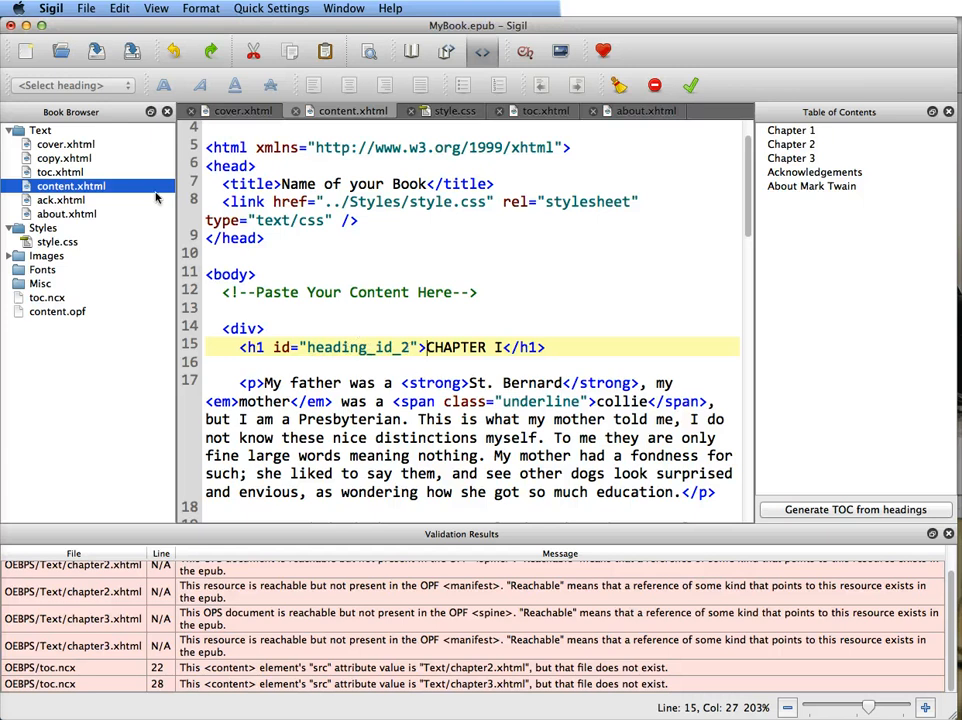
double_click(60, 172)
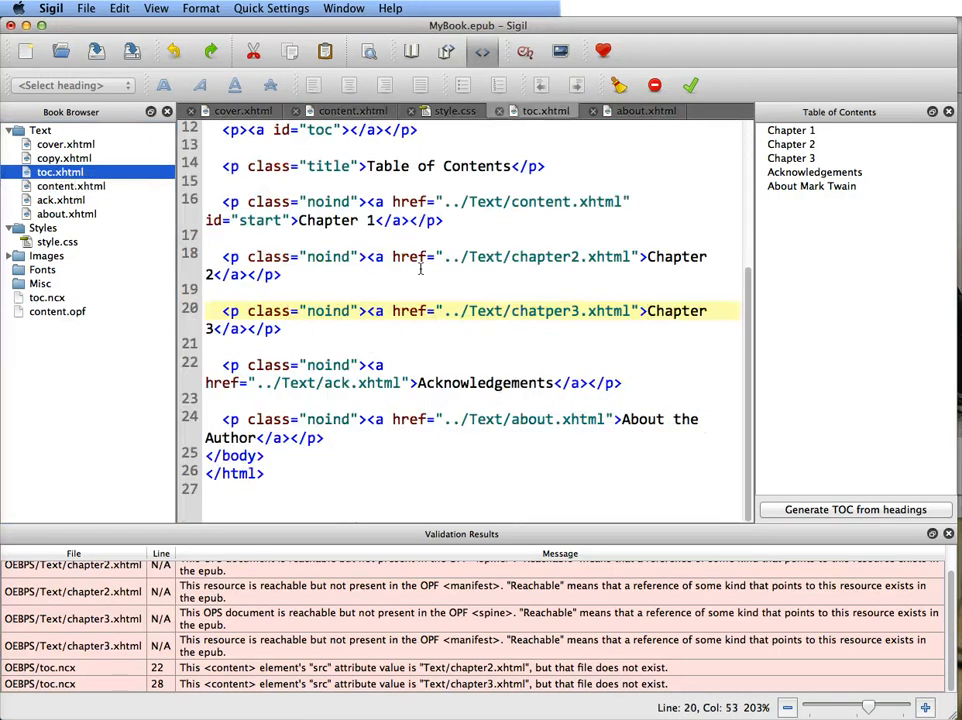
scroll(469, 317, "up", 5)
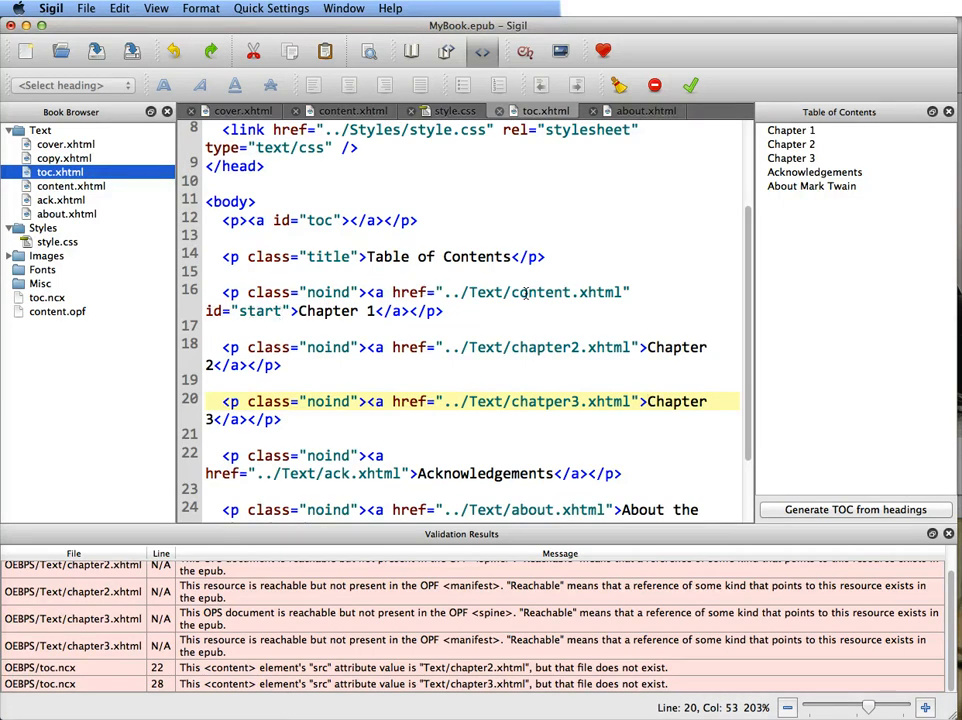
scroll(440, 275, "down", 3)
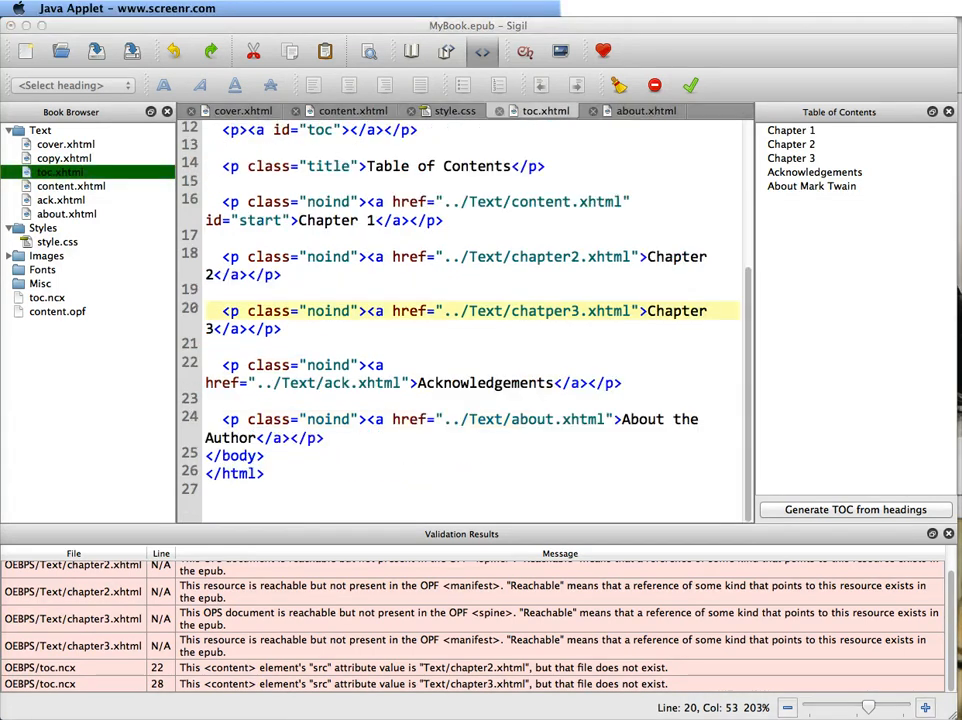
scroll(602, 262, "up", 3)
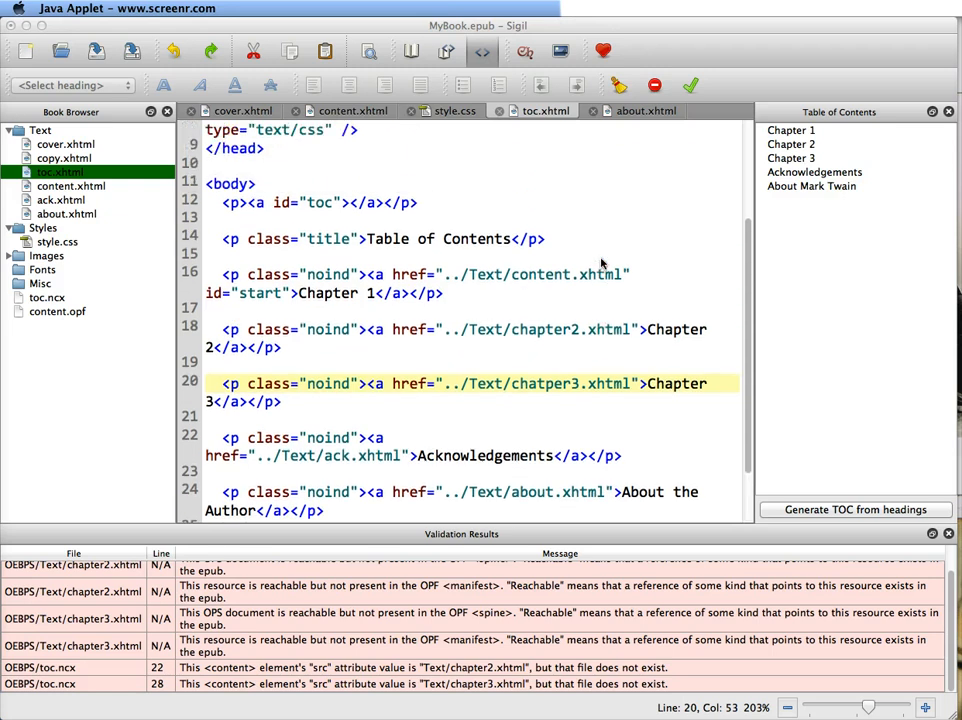
Change the id of the CHAPTER I heading in content.xhtml to "start".
double_click(58, 187)
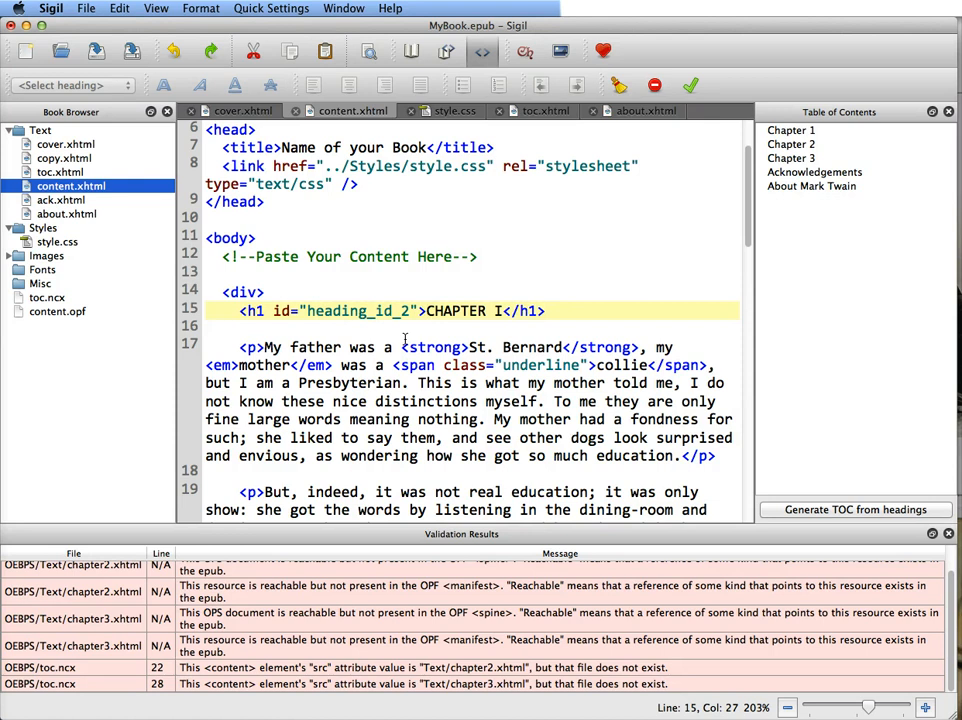
scroll(405, 340, "down", 10)
scroll(405, 340, "down", 8)
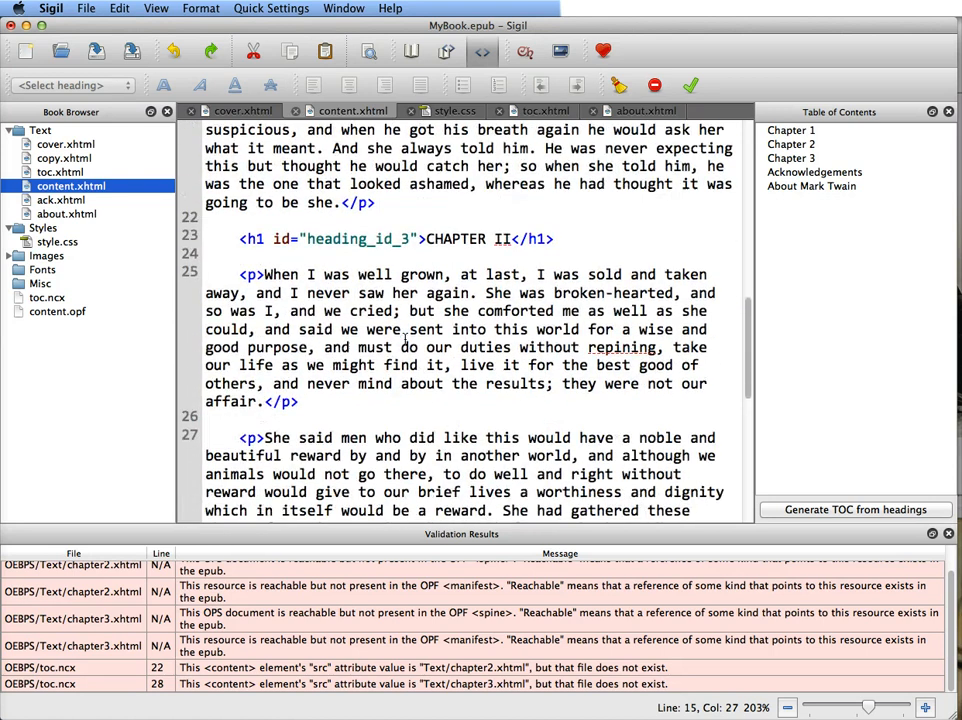
scroll(405, 340, "up", 20)
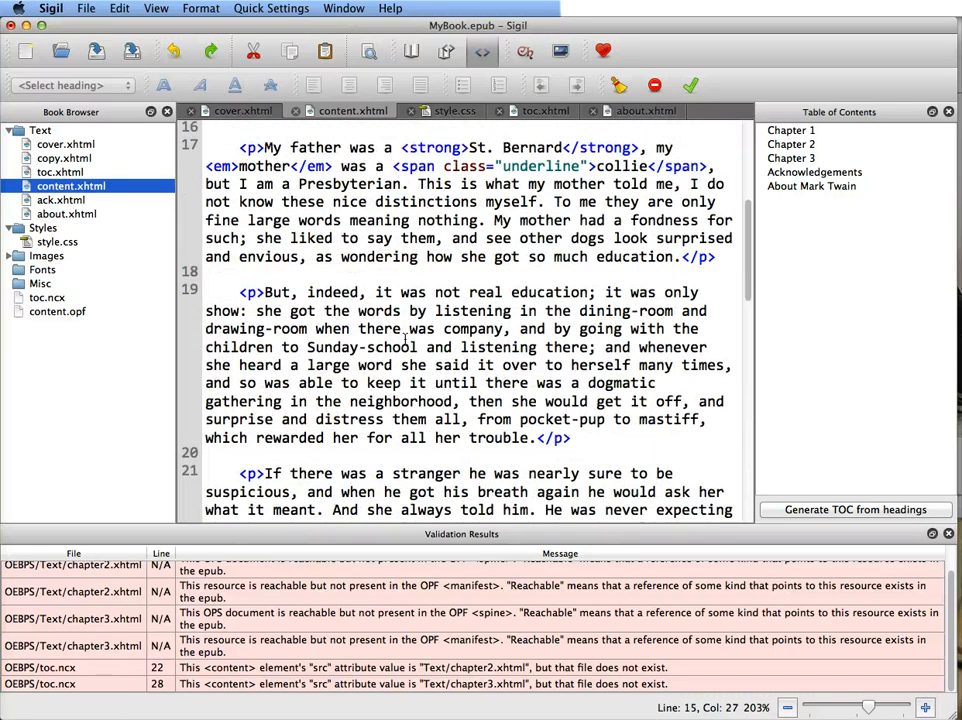
double_click(352, 404)
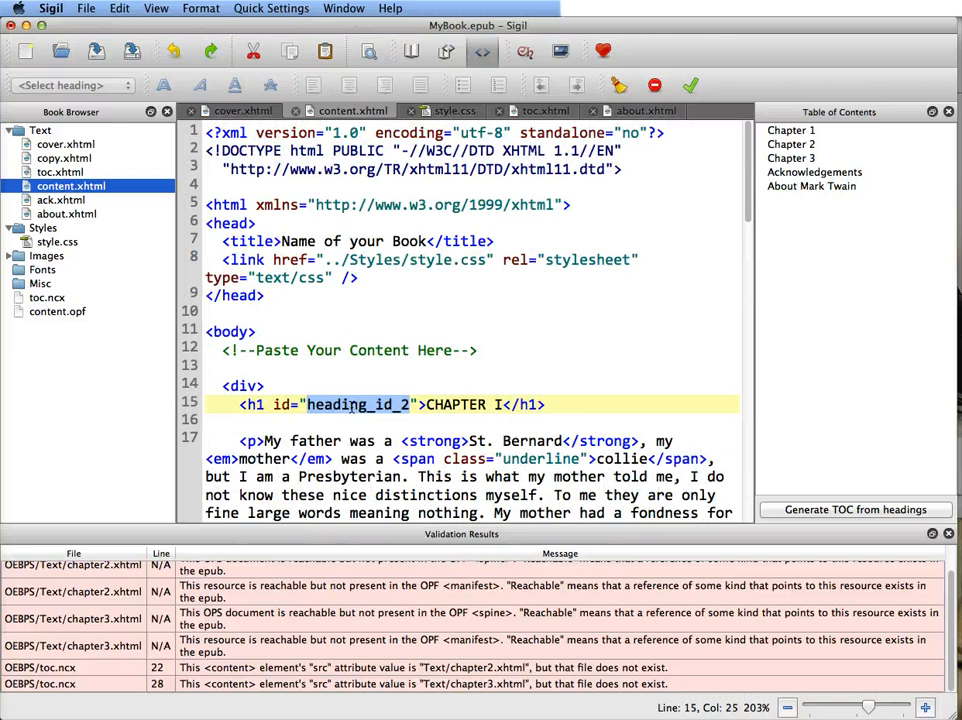
type("tart")
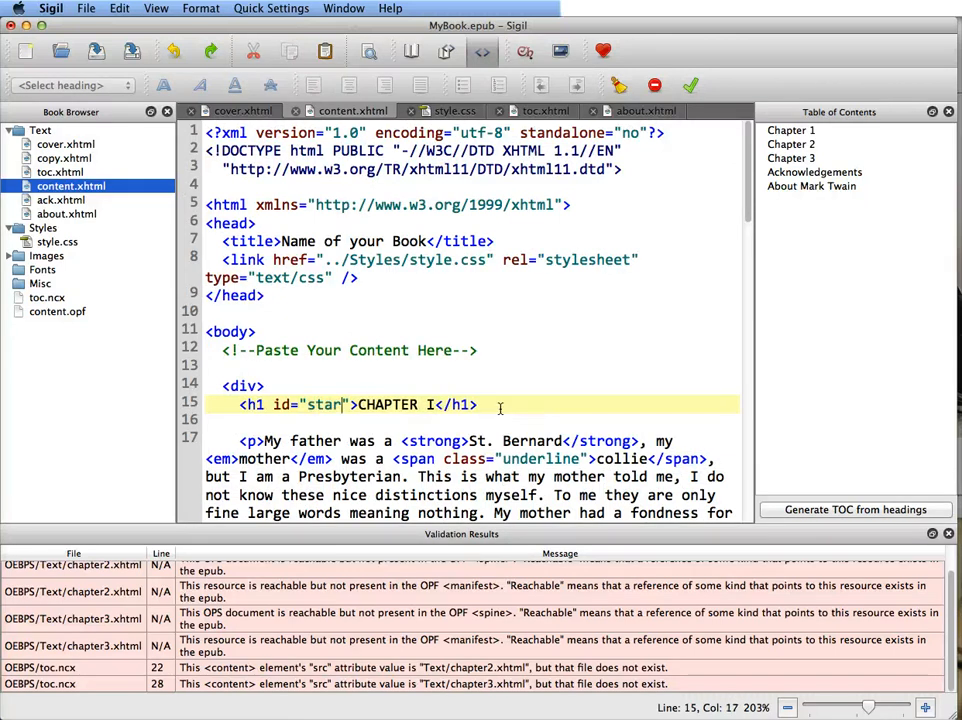
Select the id value of the CHAPTER II heading in content.xhtml for editing.
scroll(500, 407, "down", 9)
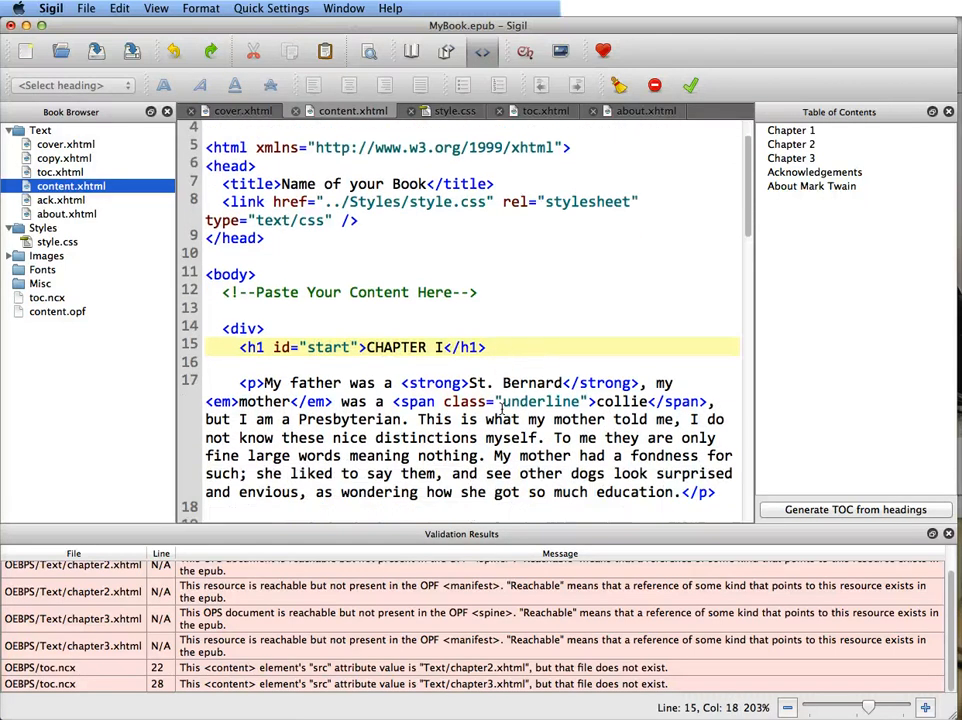
scroll(502, 407, "down", 3)
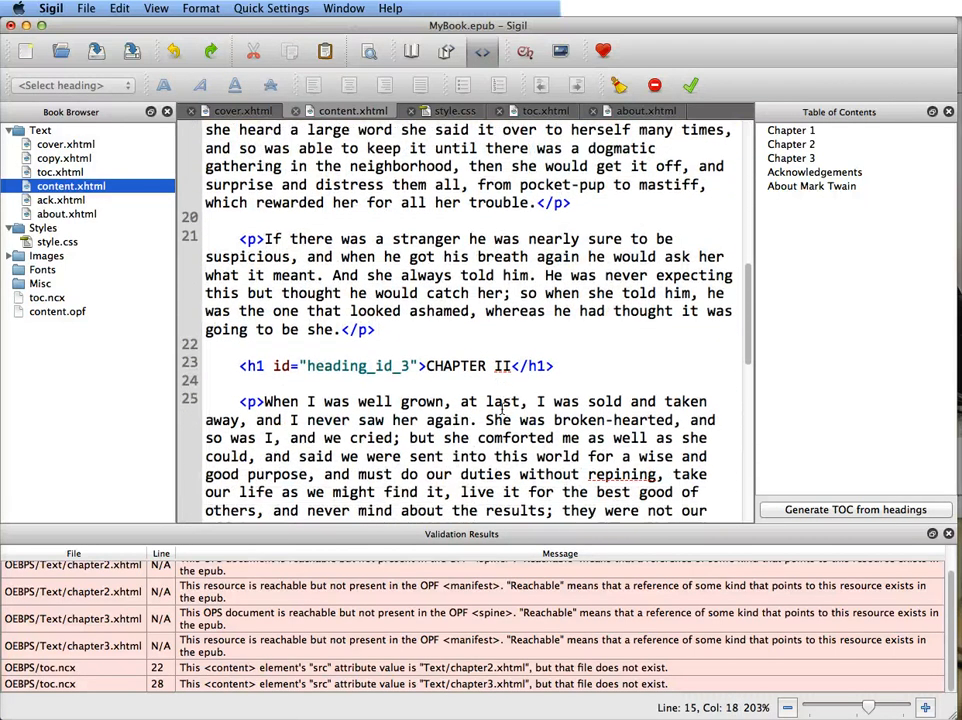
left_click(369, 311)
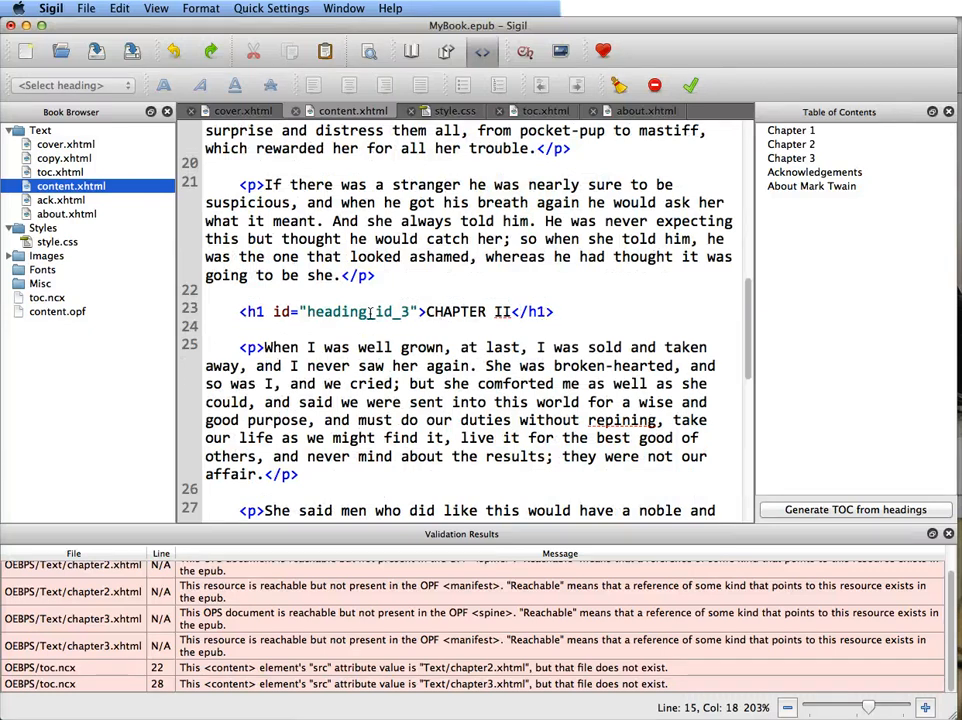
double_click(369, 311)
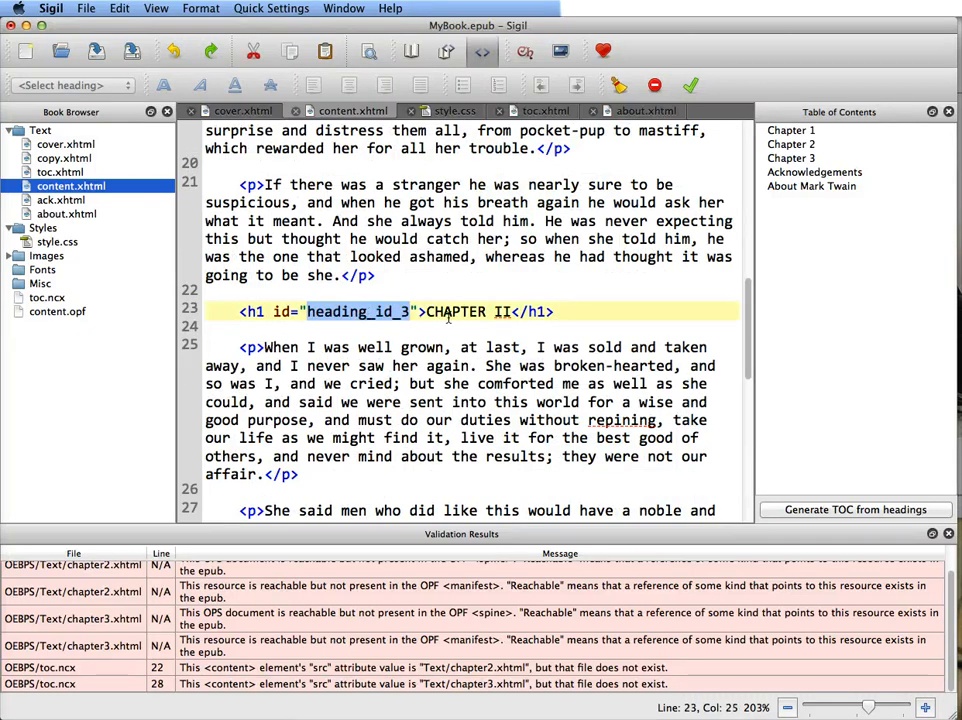